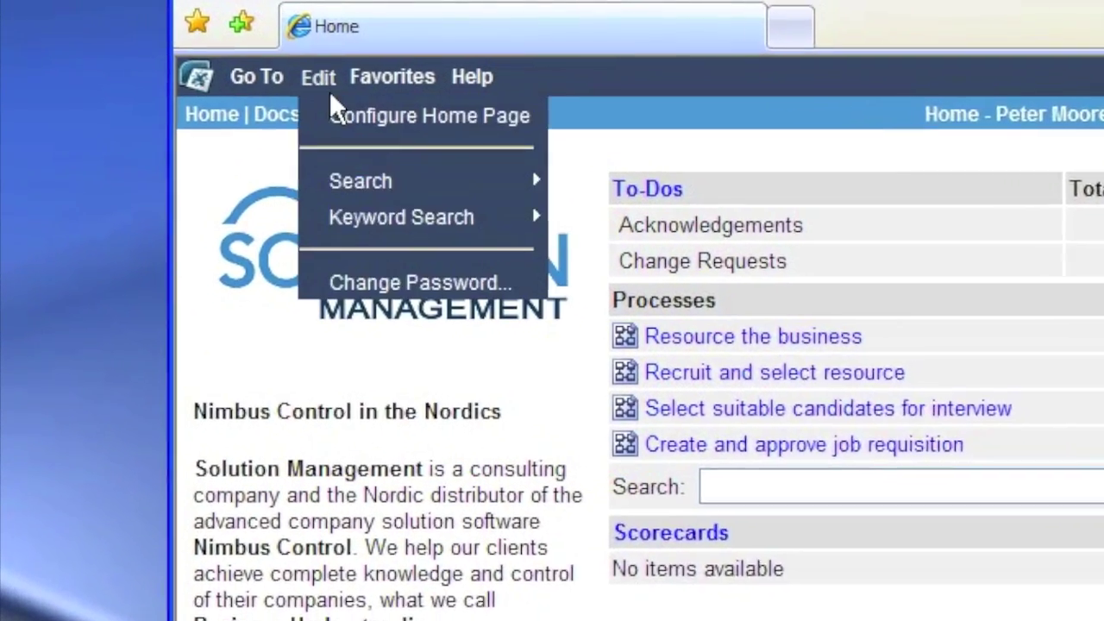
pyautogui.click(194, 59)
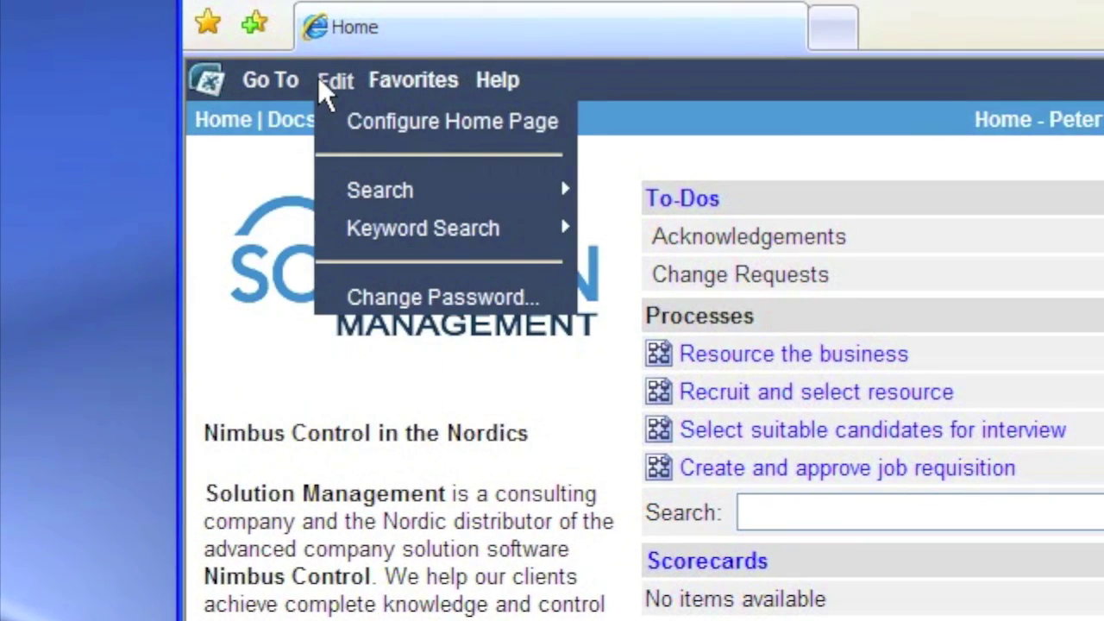
pyautogui.moveTo(392, 82)
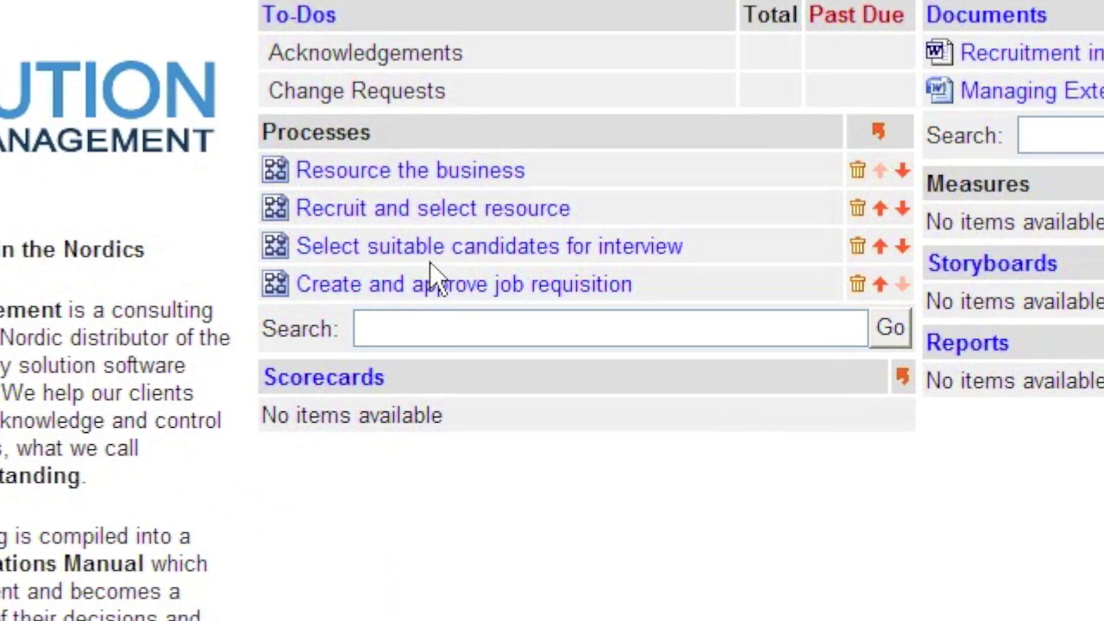
# Open the Resource the business process and drill down through Recruit and select resource into Create and approve job requisition.
pyautogui.click(413, 170)
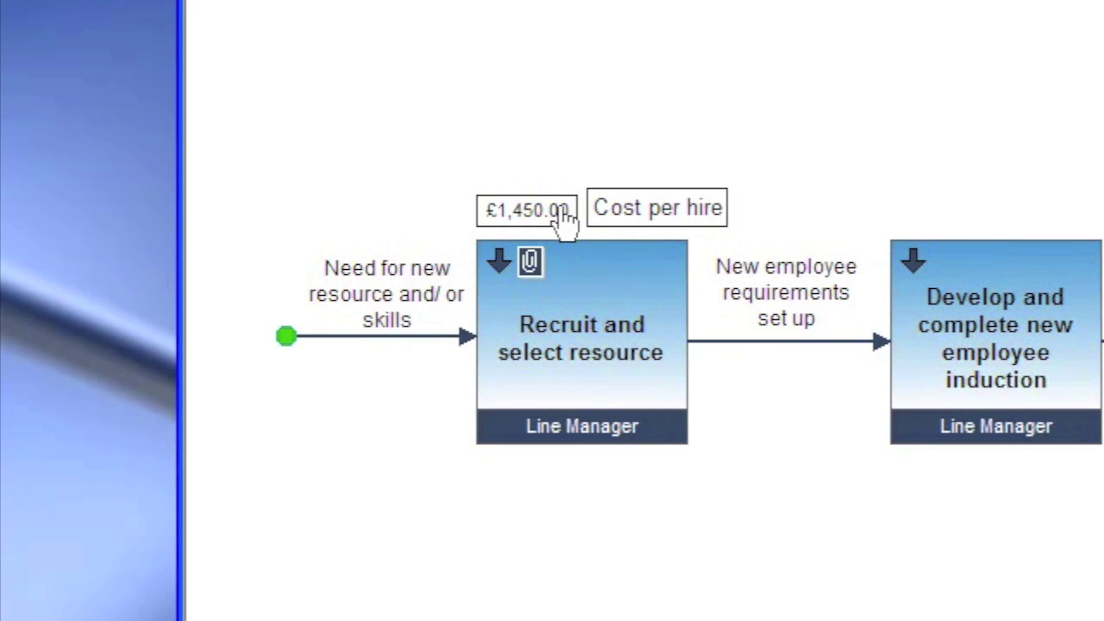
pyautogui.moveTo(560, 218)
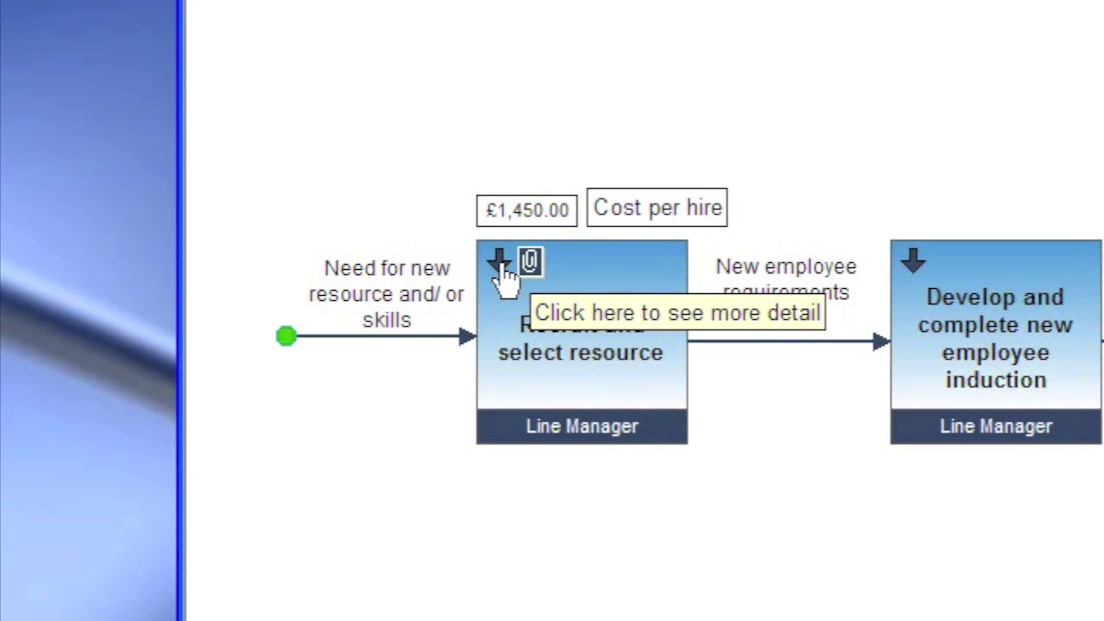
pyautogui.click(500, 264)
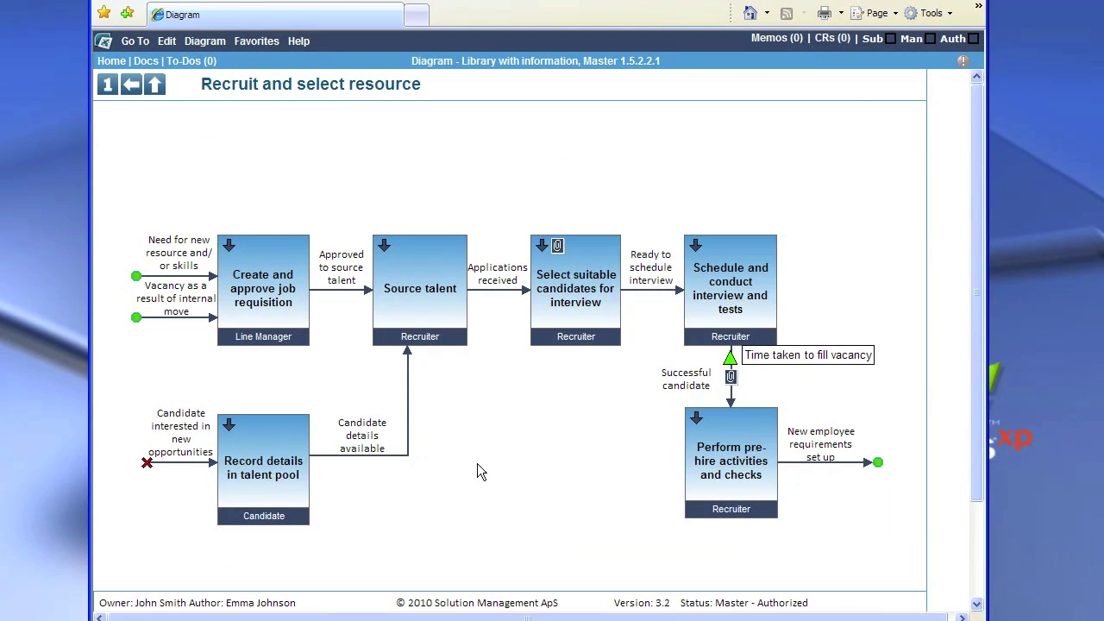
pyautogui.click(229, 248)
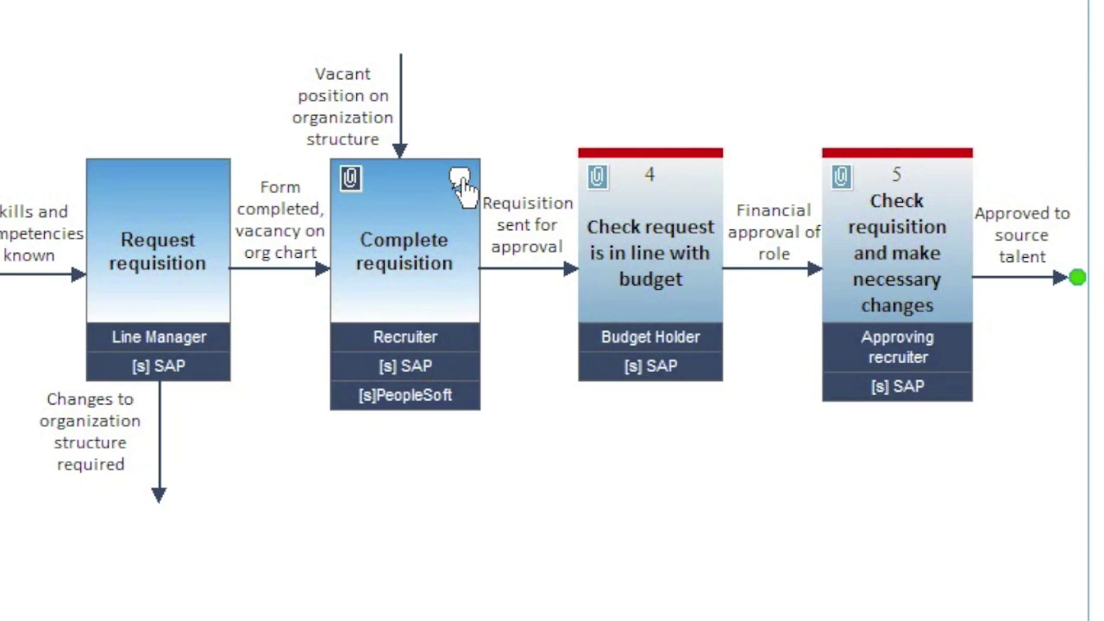
# Open the job aid on creating a job opening attached to the Complete requisition activity, read through its instructions and close it.
pyautogui.moveTo(459, 177)
pyautogui.click(353, 181)
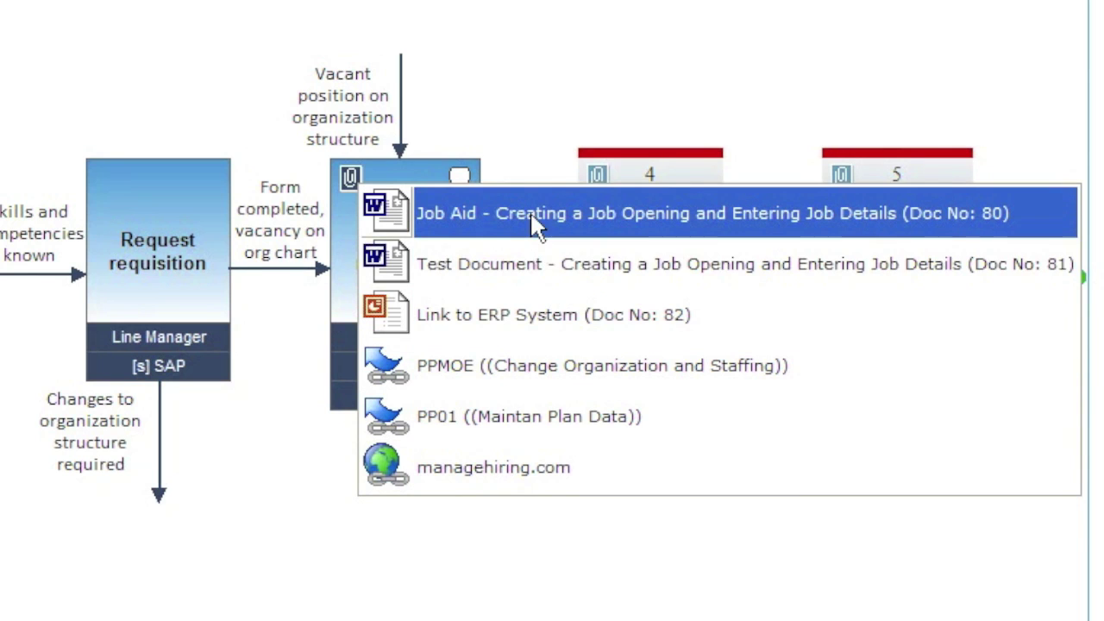
pyautogui.click(532, 219)
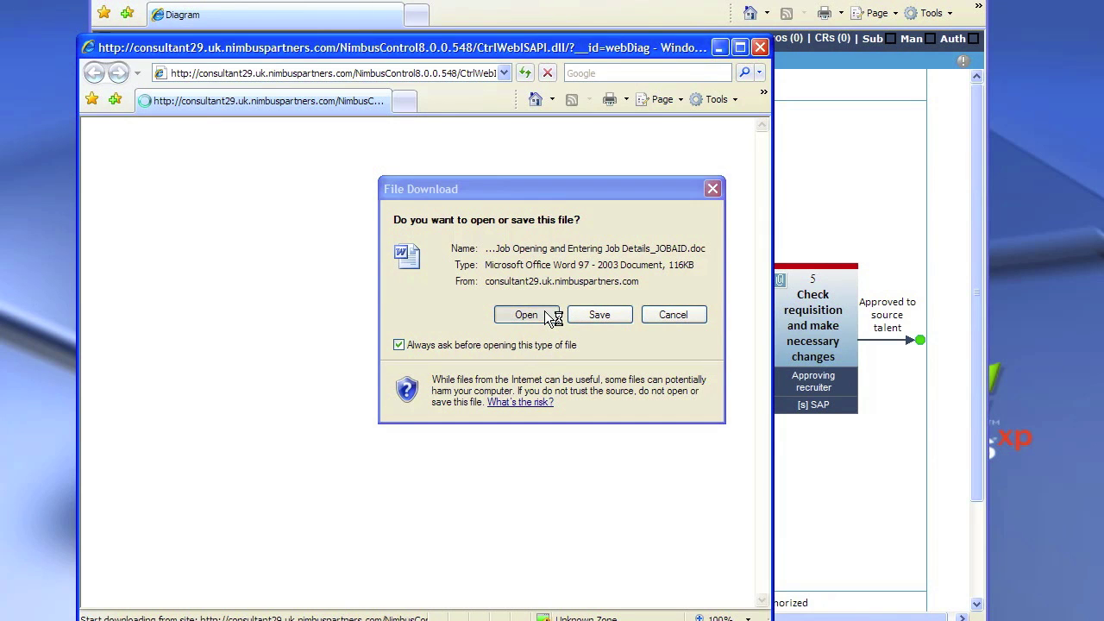
pyautogui.click(546, 314)
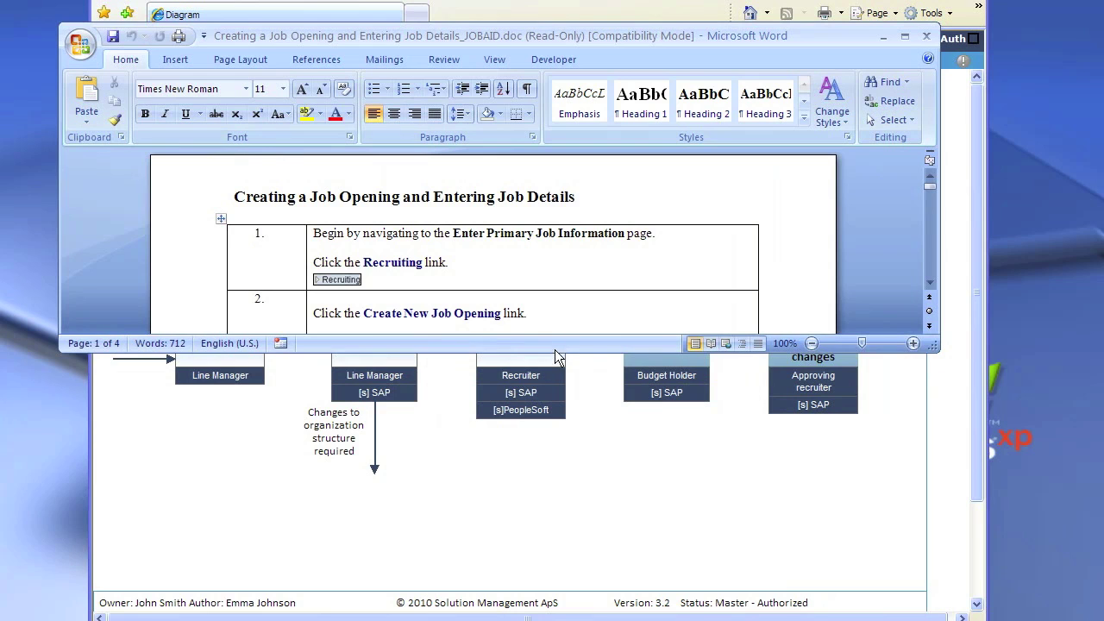
pyautogui.moveTo(555, 353); pyautogui.dragTo(585, 479)
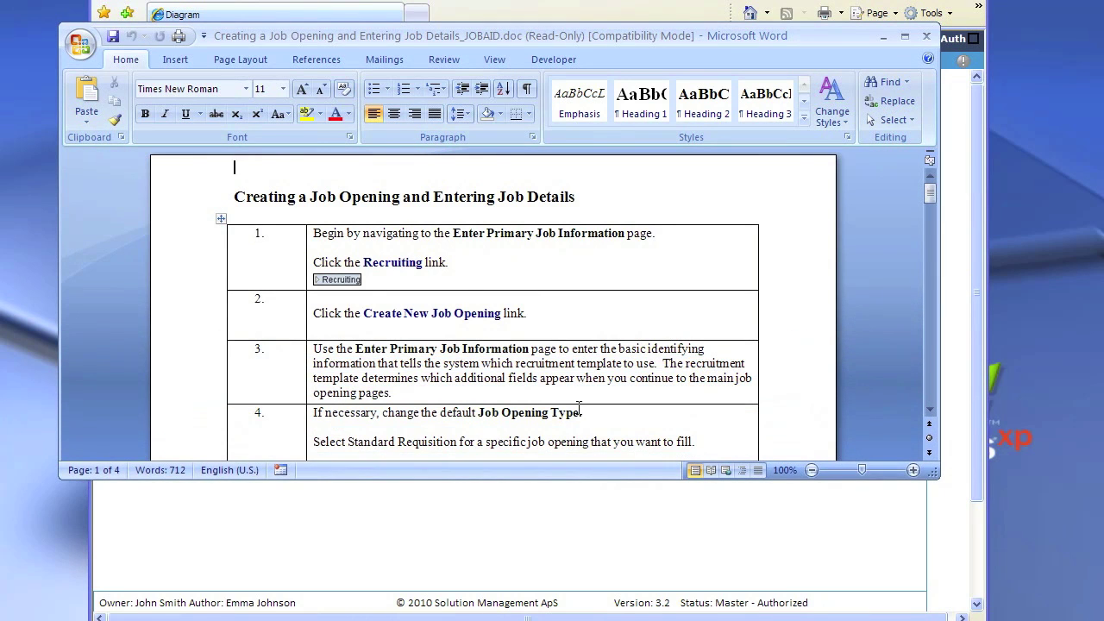
pyautogui.scroll(-12, 570, 369)
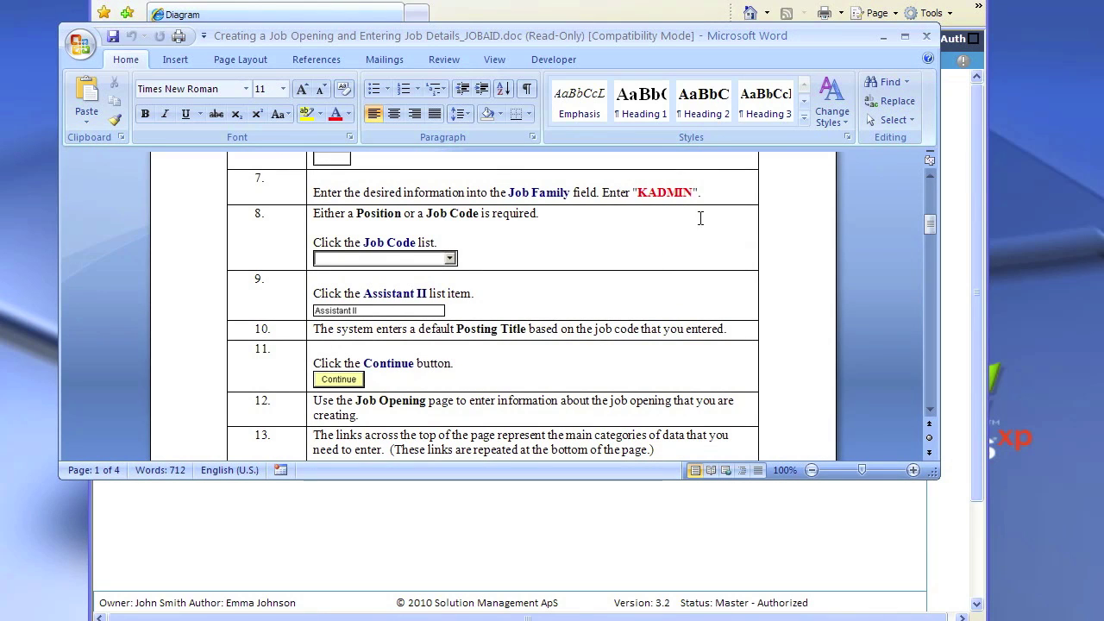
pyautogui.click(926, 37)
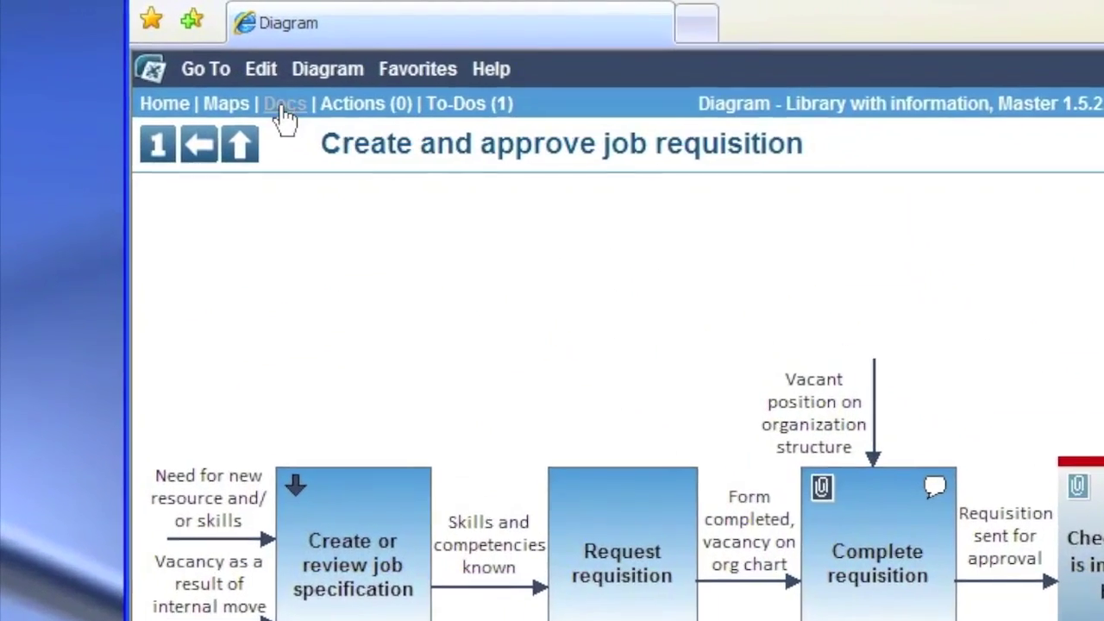
# Create a change request for the diagram with user reference "Remove input box 3" and the note "The input "vacant position.. etc" should be removed.".
pyautogui.click(182, 49)
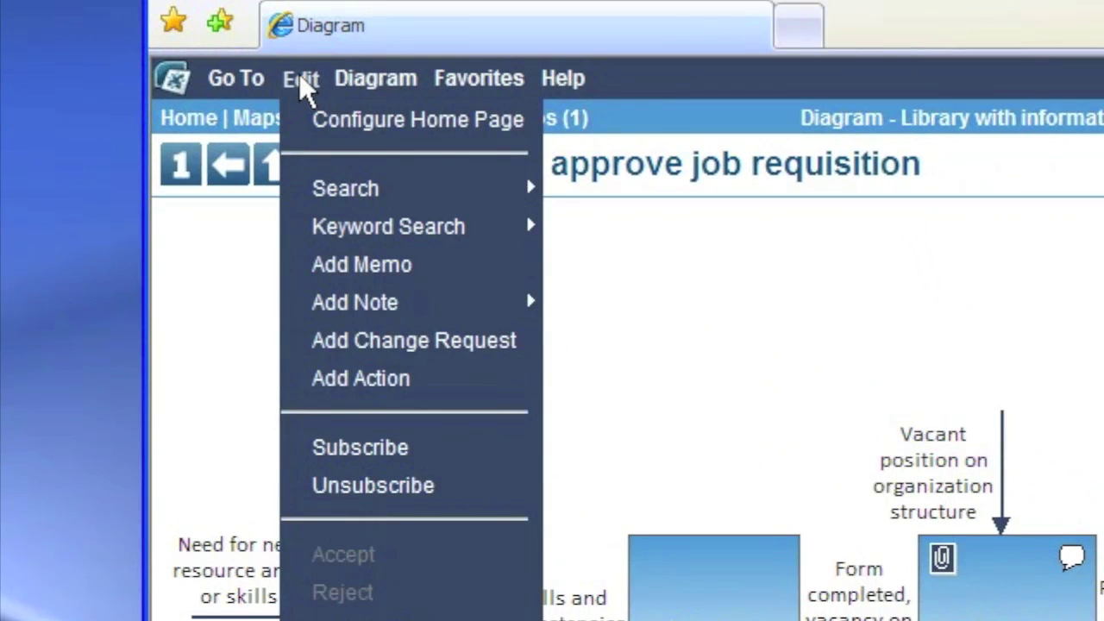
pyautogui.moveTo(361, 310)
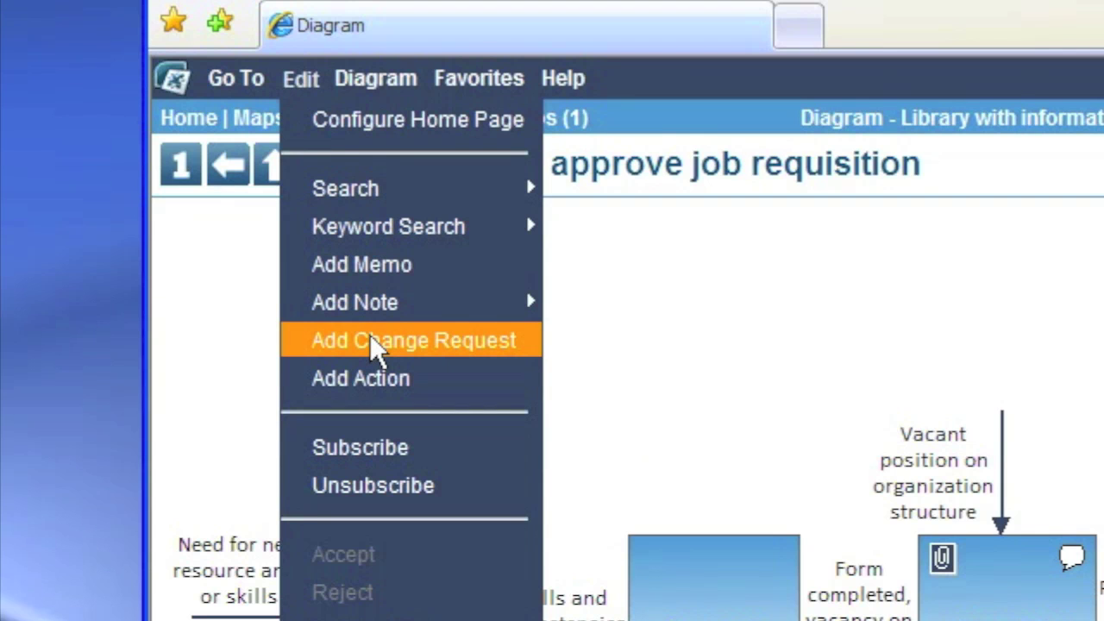
pyautogui.click(371, 336)
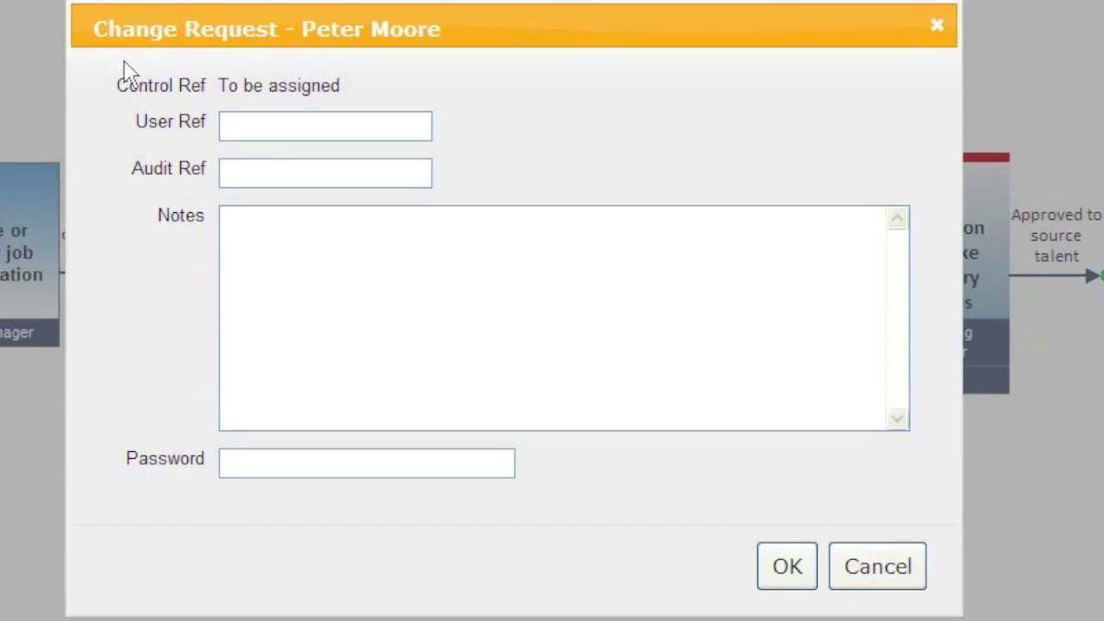
pyautogui.click(253, 124)
pyautogui.write('Remove inpu')
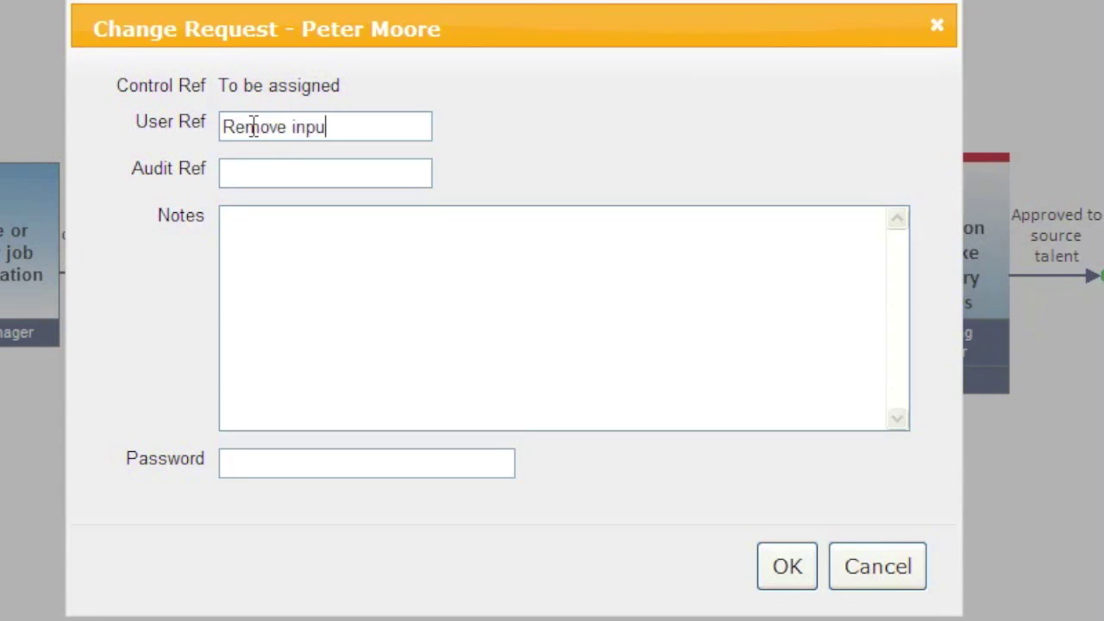
pyautogui.write('t box 3The i')
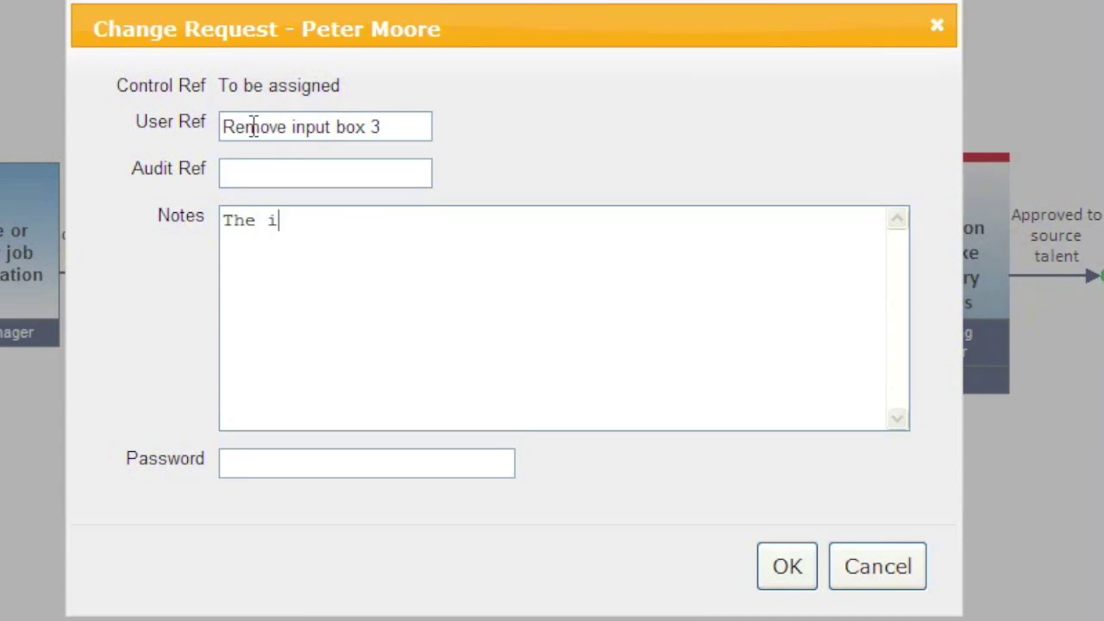
pyautogui.write('nput "vacant position')
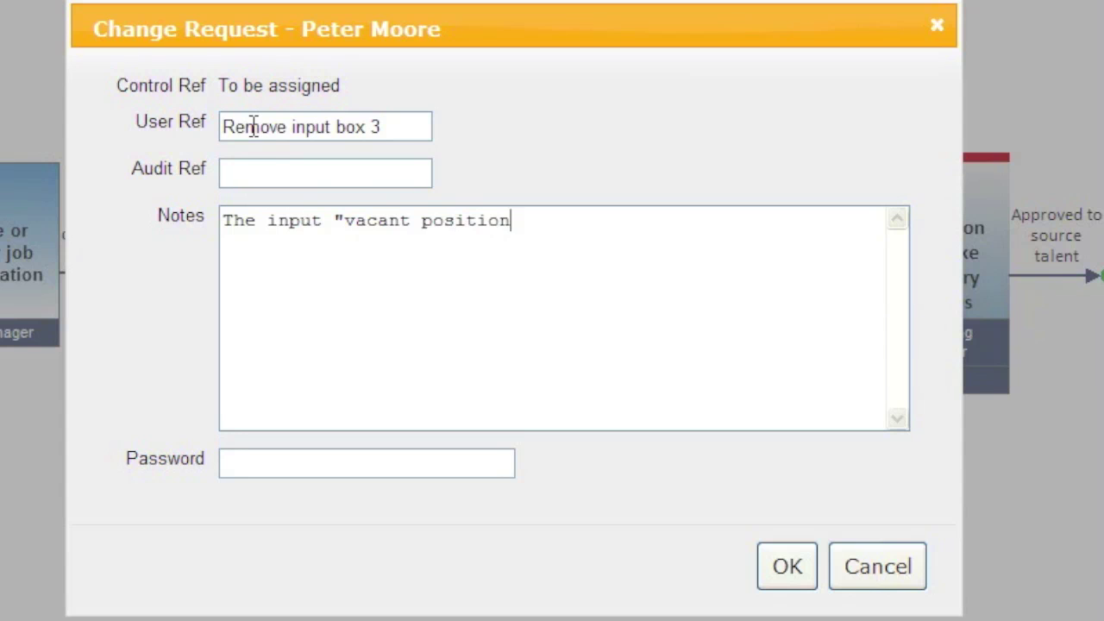
pyautogui.write('.. etc" should be removed.')
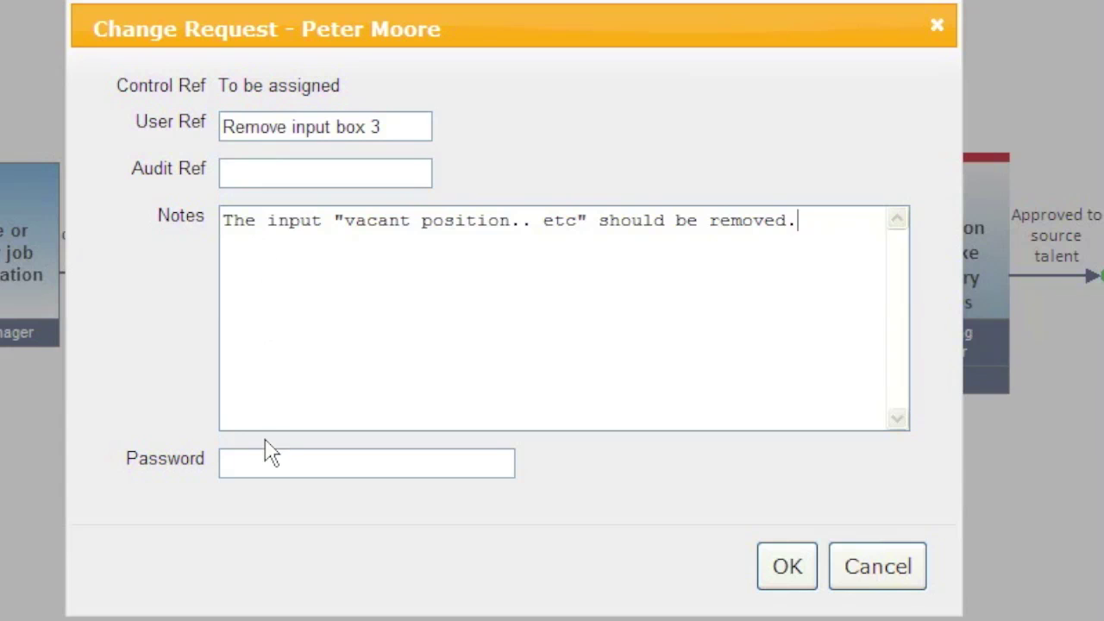
# Sign the change request with the account password and submit it.
pyautogui.click(265, 463)
pyautogui.write('*******')
pyautogui.click(759, 563)
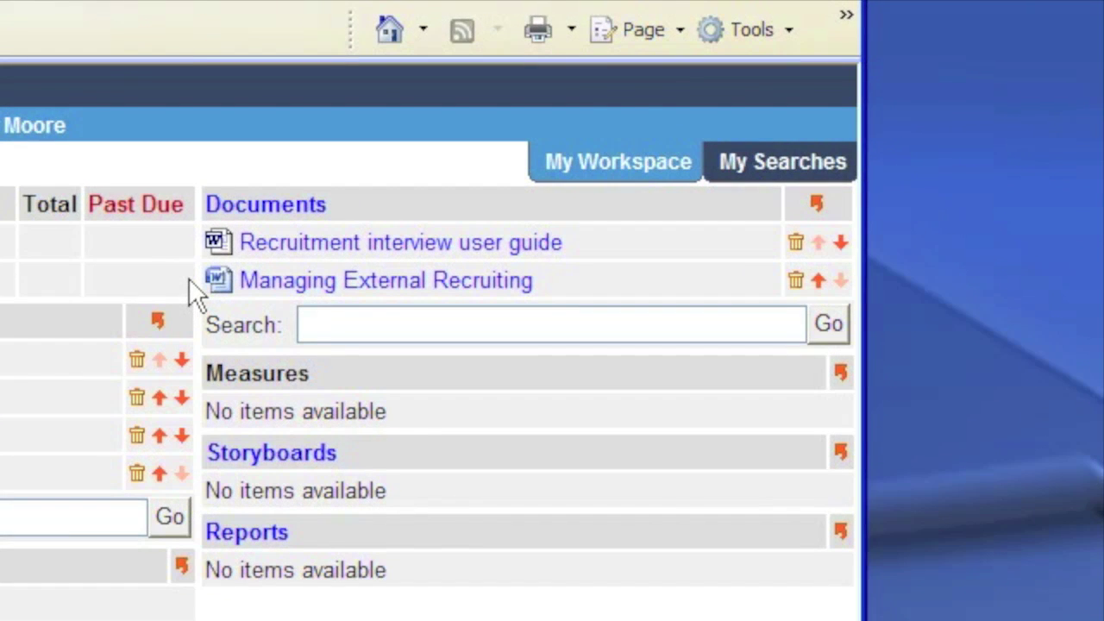
# Open the Recruitment interview user guide from the home page documents, read down to its table of contents and close it.
pyautogui.click(298, 249)
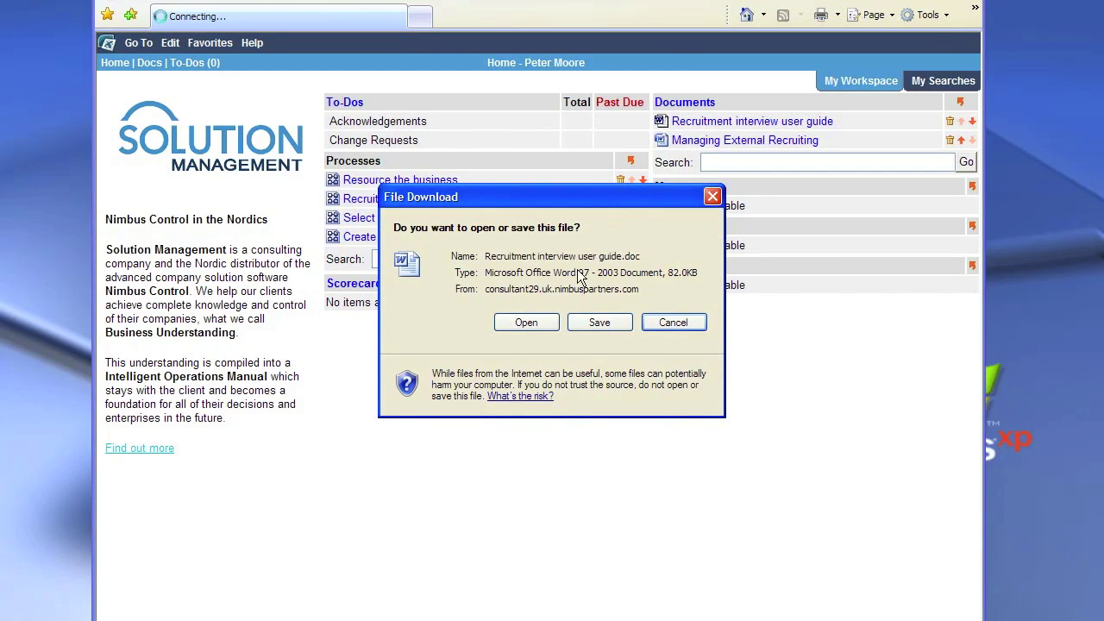
pyautogui.click(536, 319)
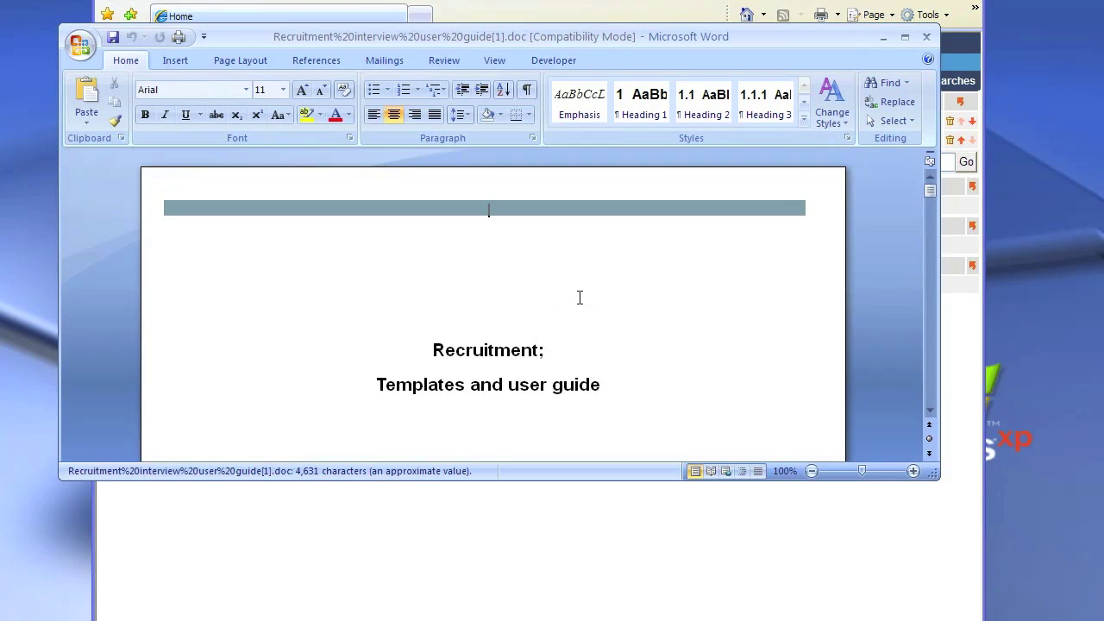
pyautogui.scroll(-3, 579, 299)
pyautogui.scroll(-15, 580, 298)
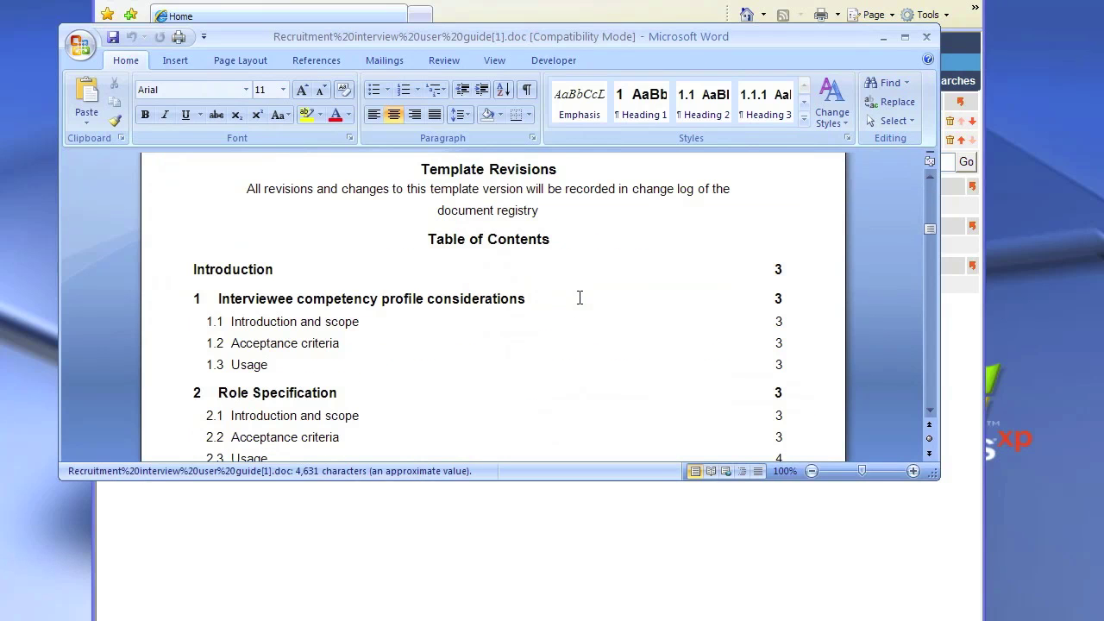
pyautogui.click(926, 37)
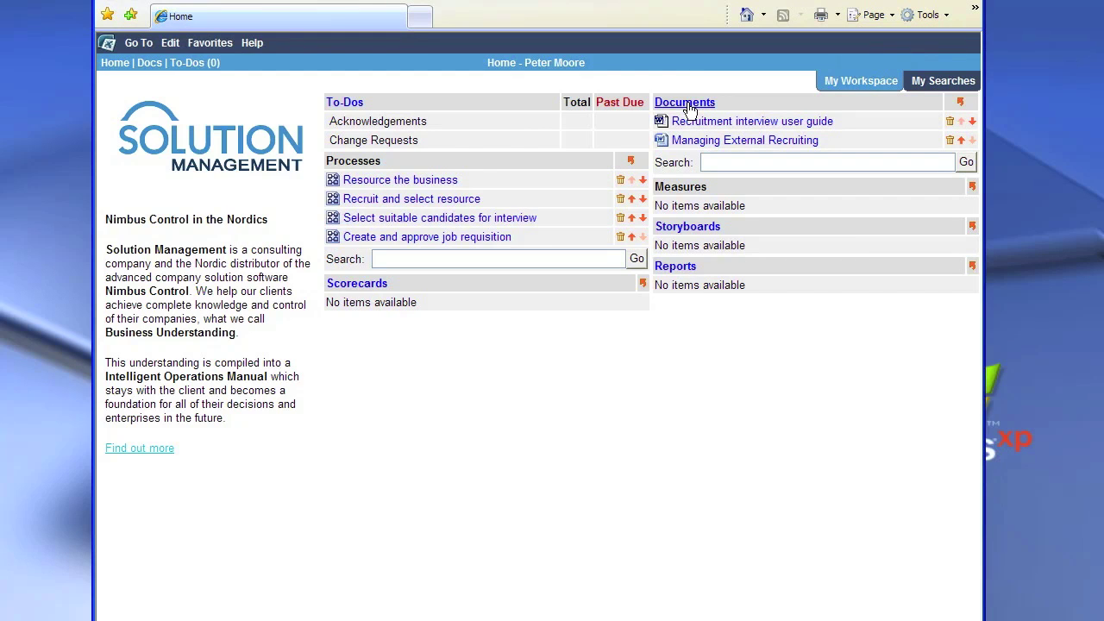
# Search the documents for titles including "recruit" and open the information on Managing Internal Recruitment and Employee Career Planning.
pyautogui.click(689, 104)
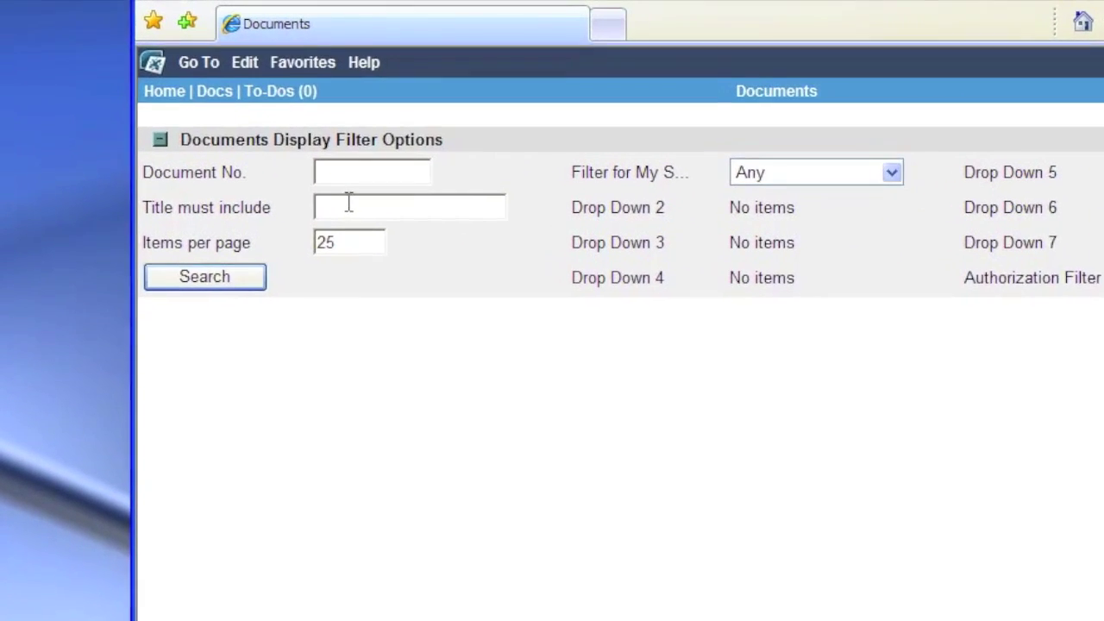
pyautogui.click(323, 188)
pyautogui.write('recru')
pyautogui.press('Return')
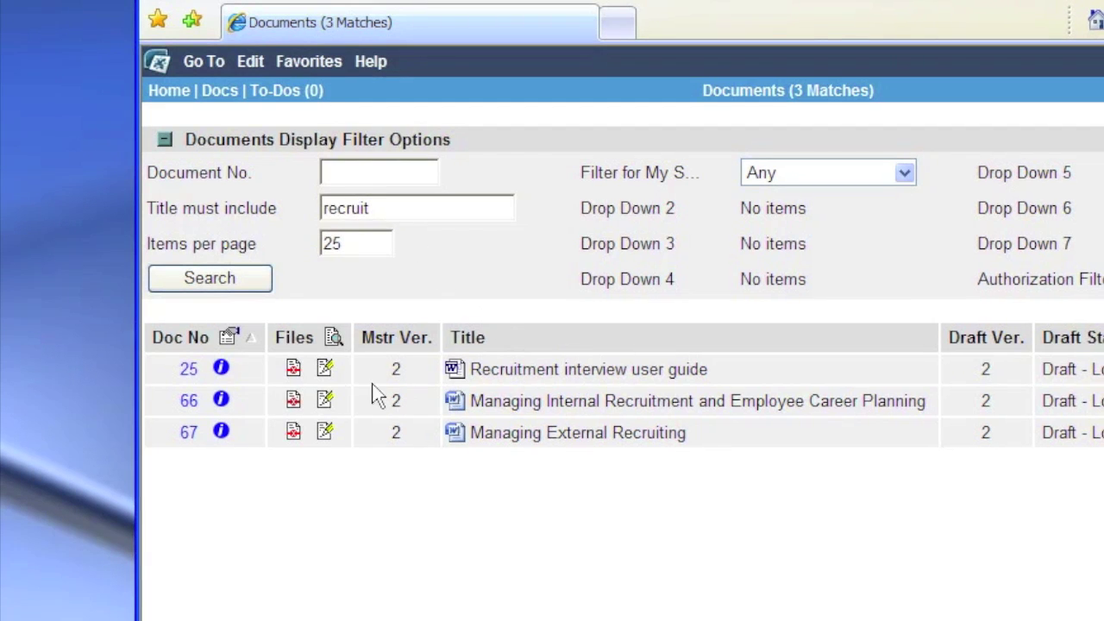
pyautogui.click(221, 401)
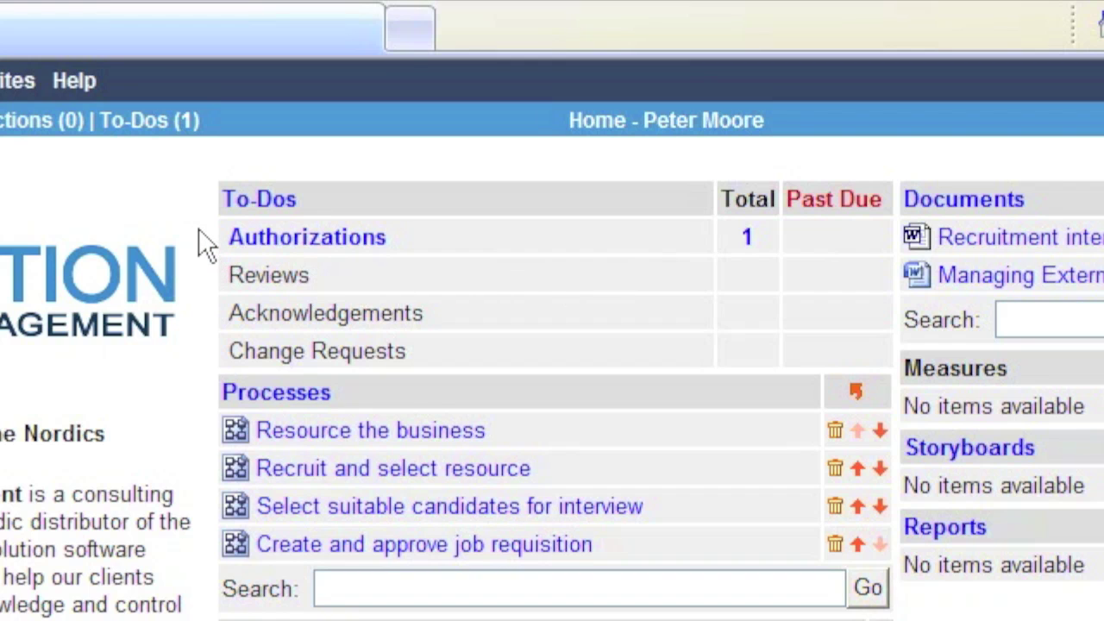
# Authorize the pending draft diagram "Create or review job specification" with Editorial Approval and the account password, and return to the home page.
pyautogui.click(300, 246)
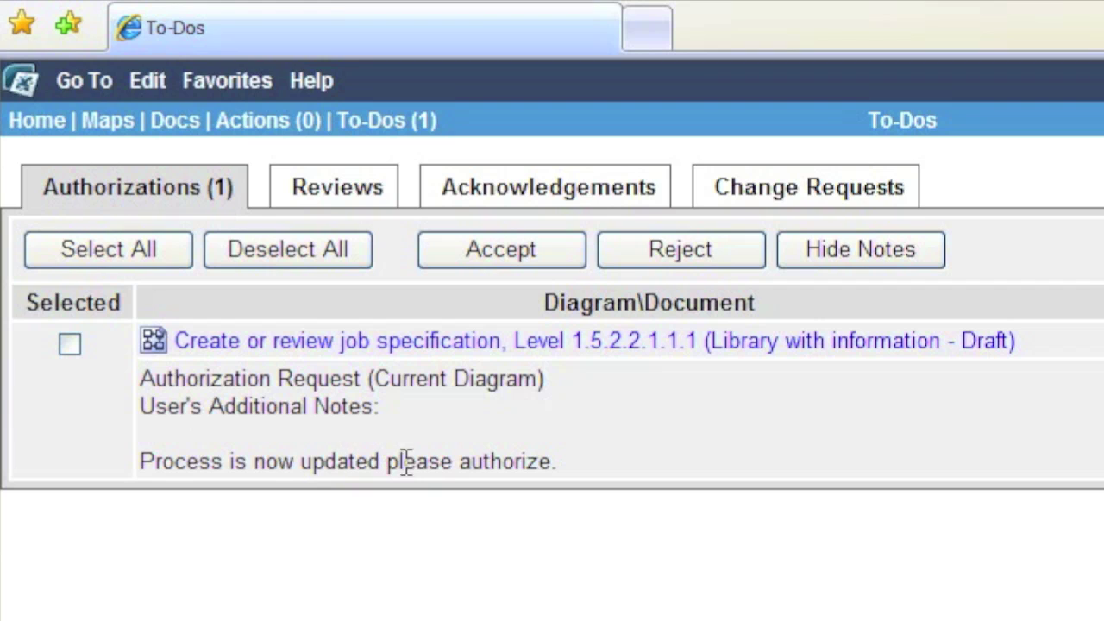
pyautogui.click(427, 345)
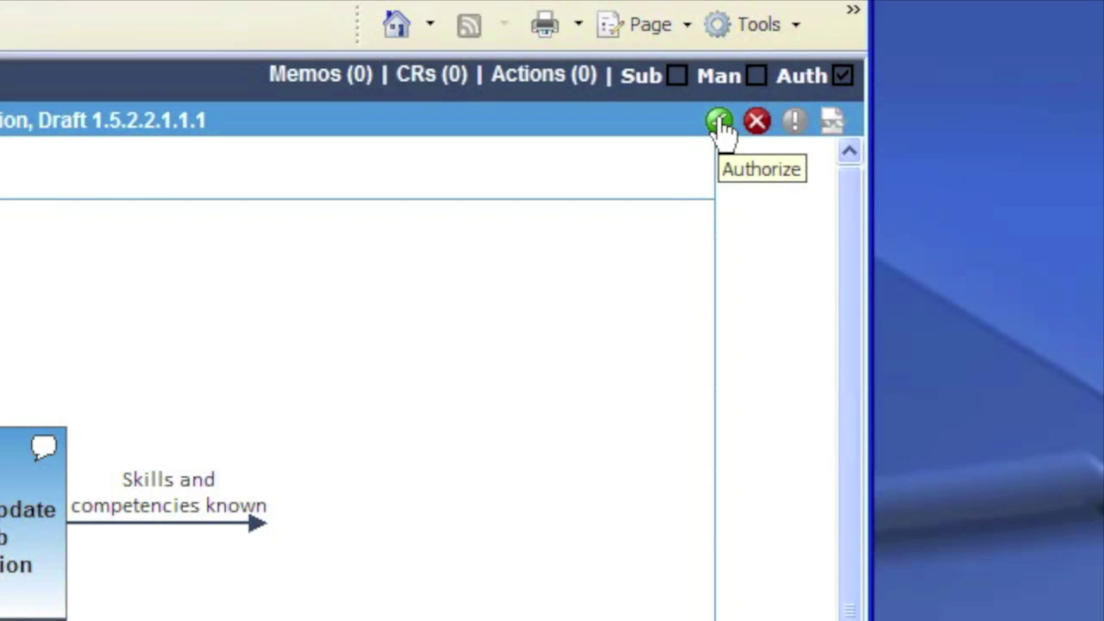
pyautogui.click(721, 124)
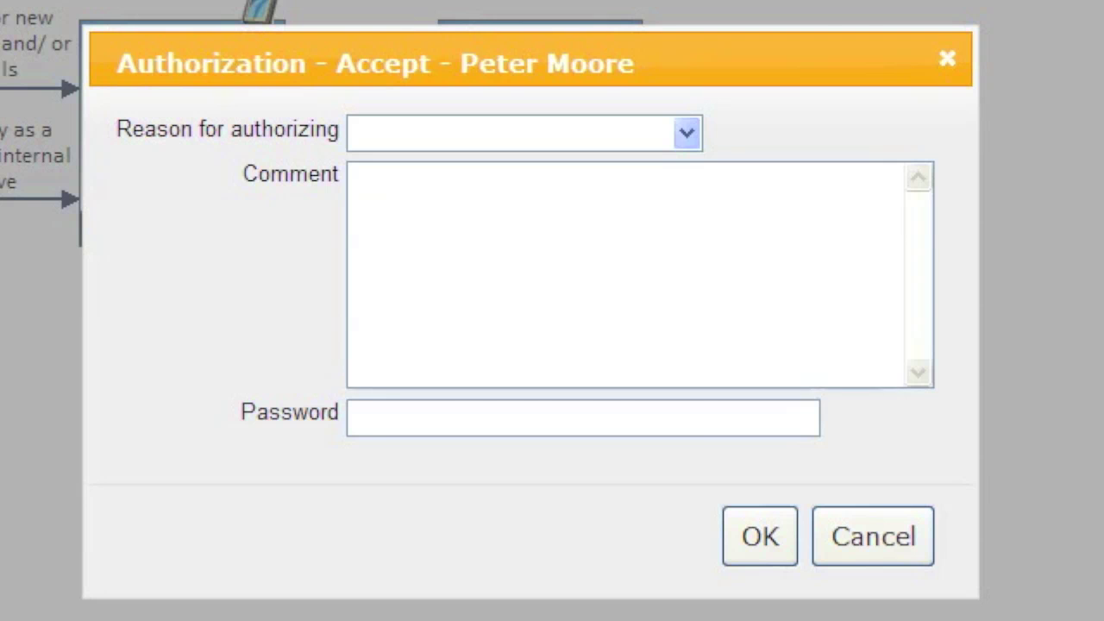
pyautogui.click(686, 132)
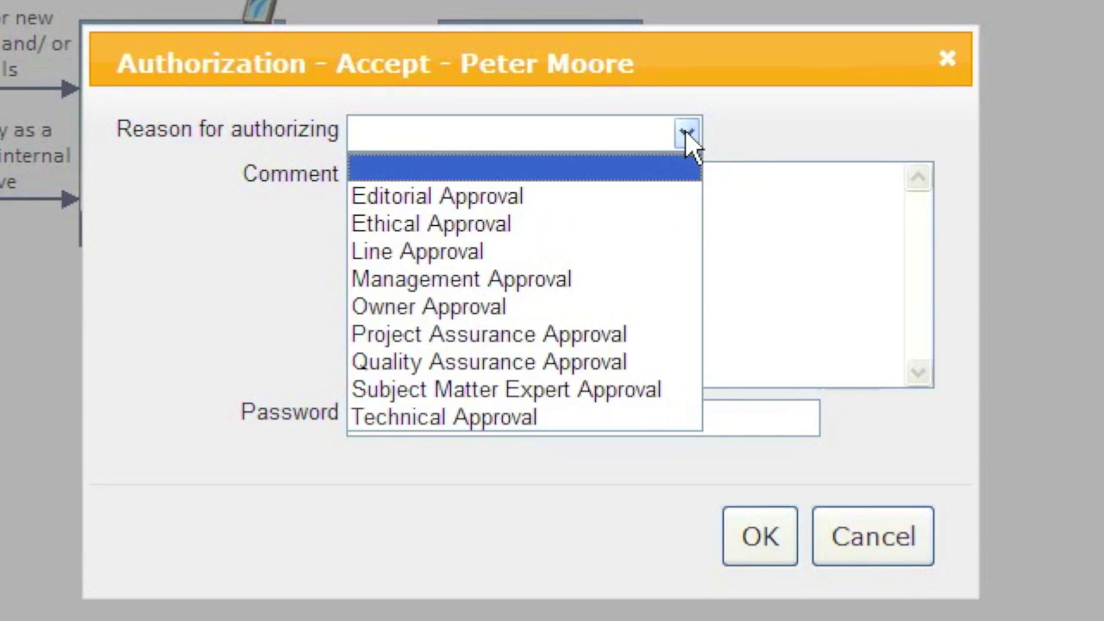
pyautogui.click(621, 196)
pyautogui.click(409, 418)
pyautogui.write('*******')
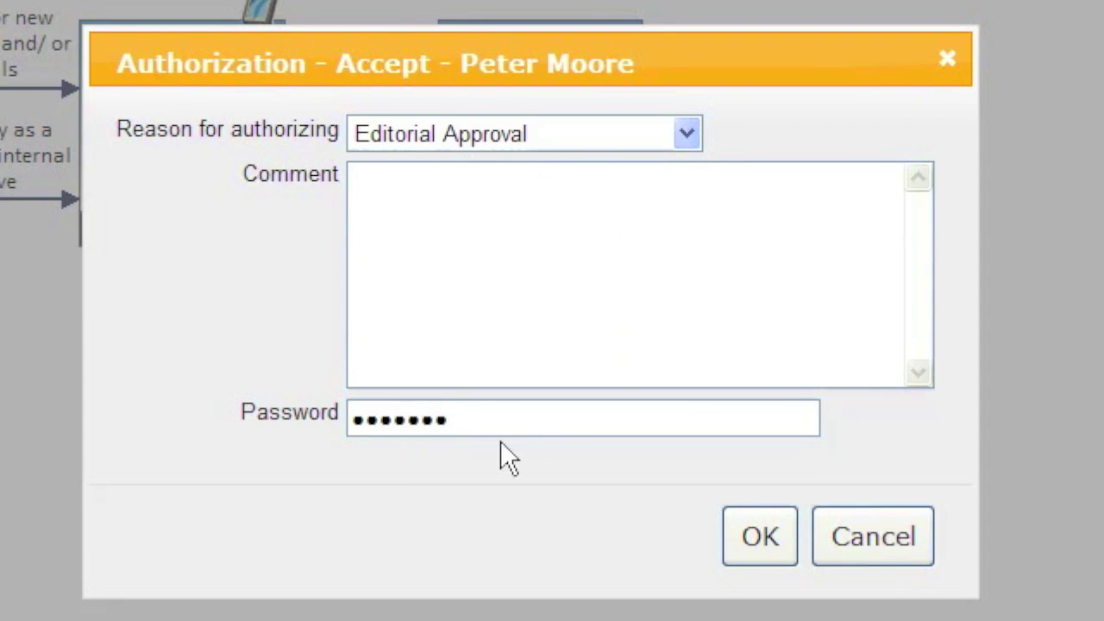
pyautogui.click(758, 532)
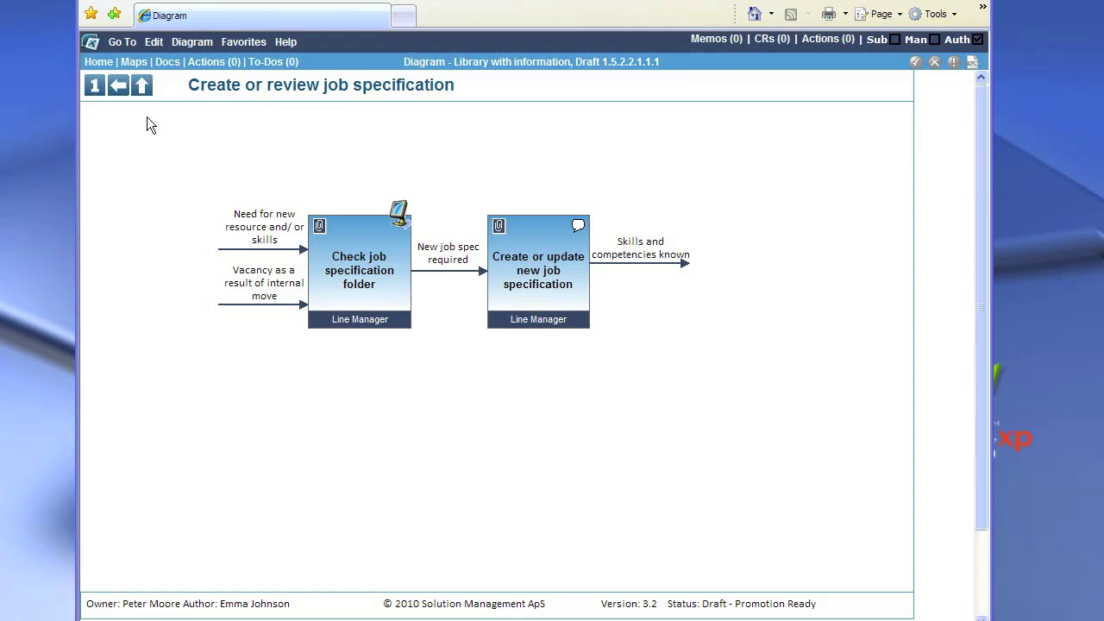
pyautogui.click(99, 62)
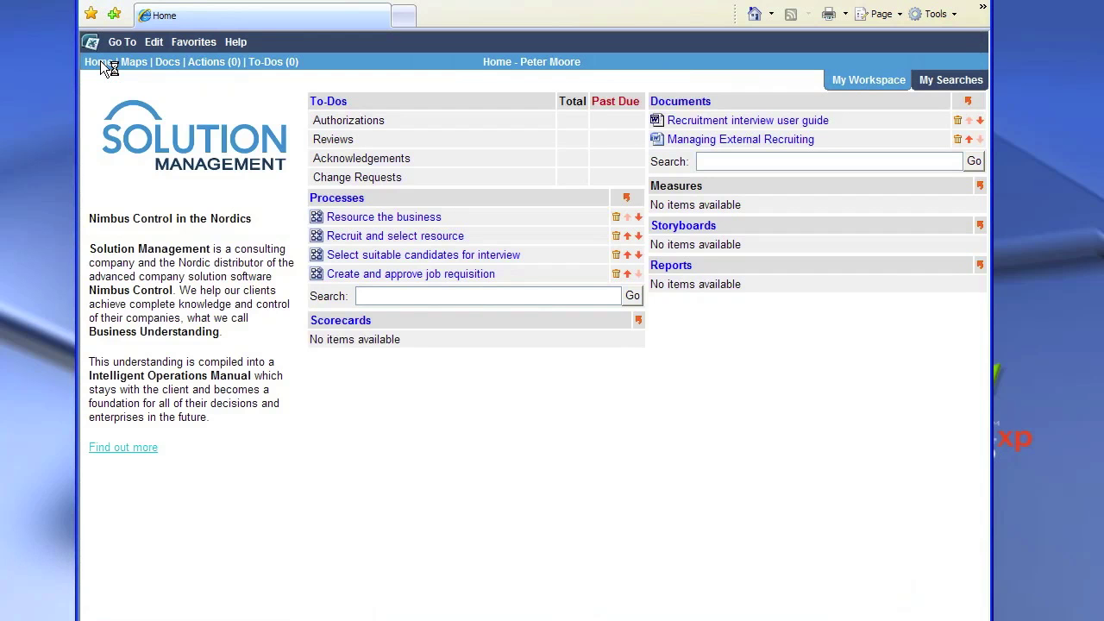